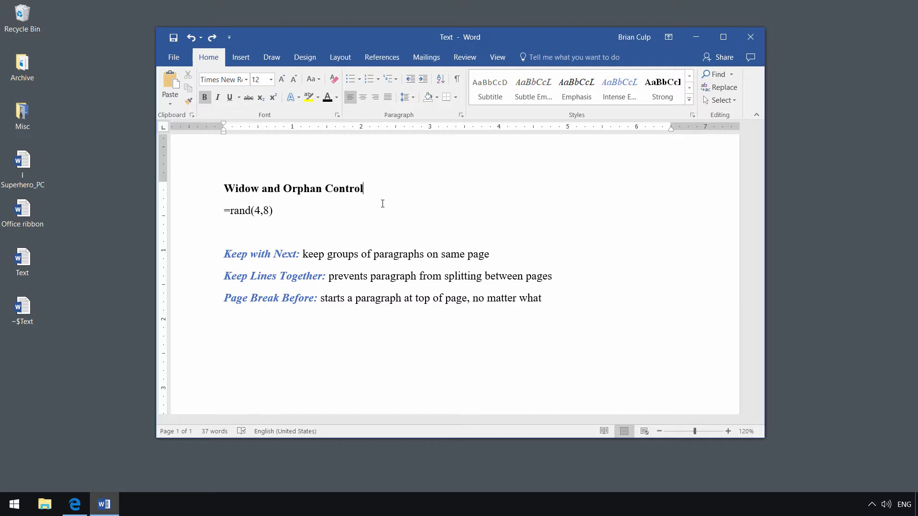
# Step: Expand =rand(4,8) into sample filler paragraphs and look over the generated text
pyautogui.press('Down')
pyautogui.press('Return')
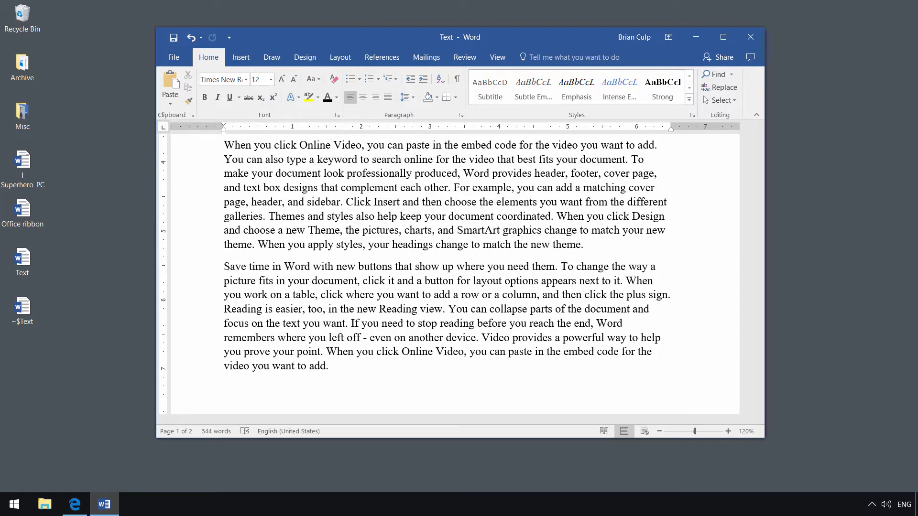
pyautogui.scroll(5, 454, 272)
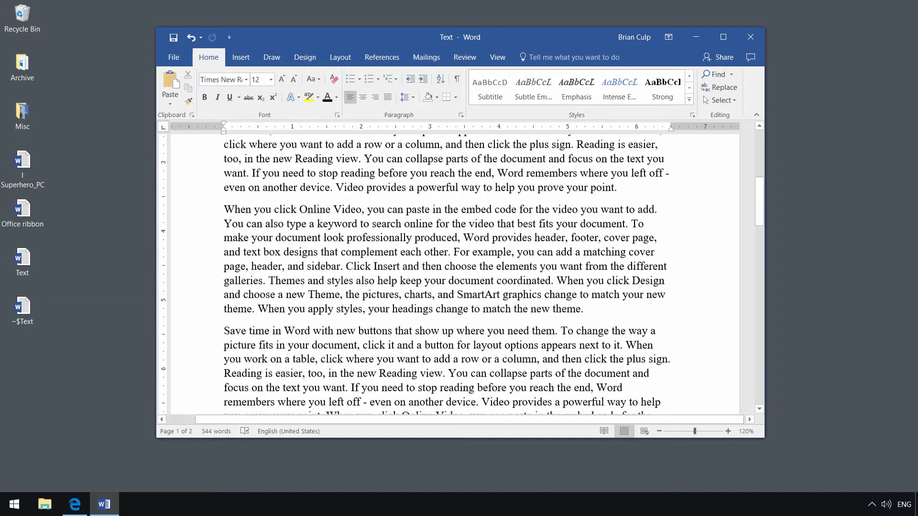
pyautogui.scroll(-7, 383, 203)
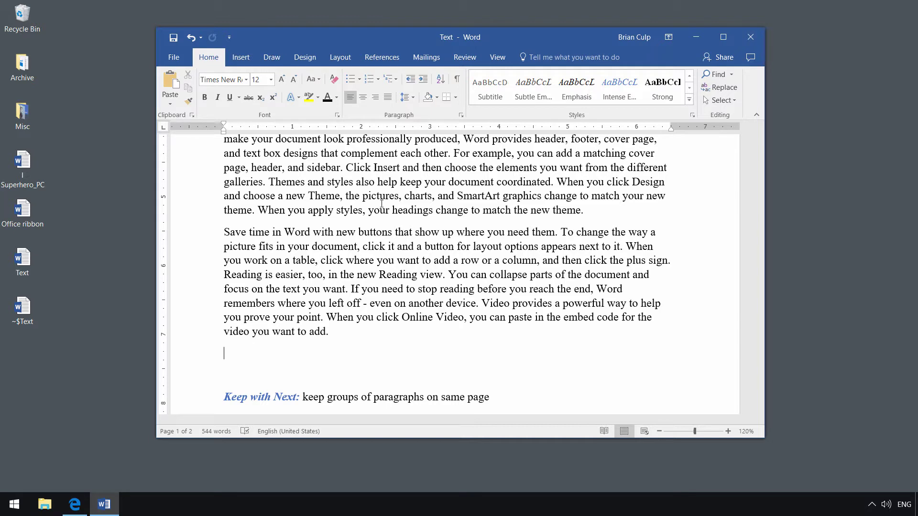
# Step: Insert blank lines before 'You can collapse' until its last line spills onto page 2
pyautogui.click(449, 274)
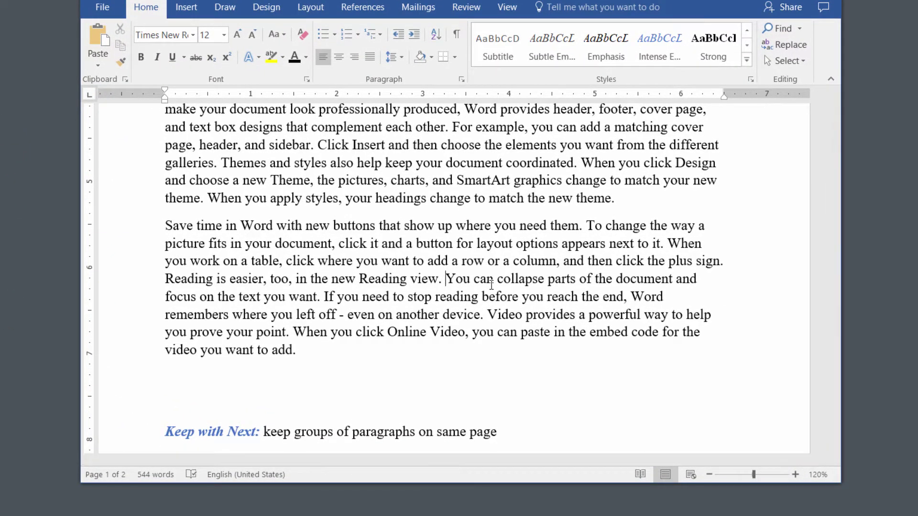
pyautogui.press('Return')
pyautogui.press('Return')
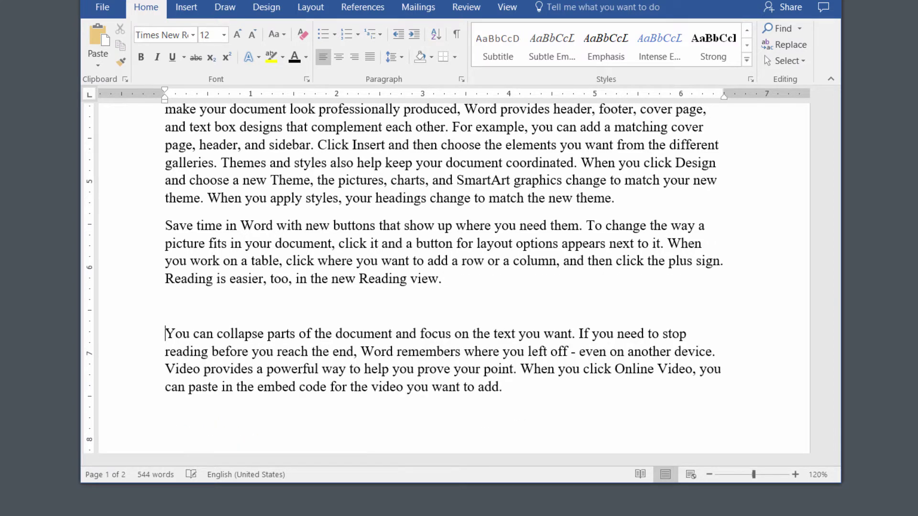
pyautogui.press('Return')
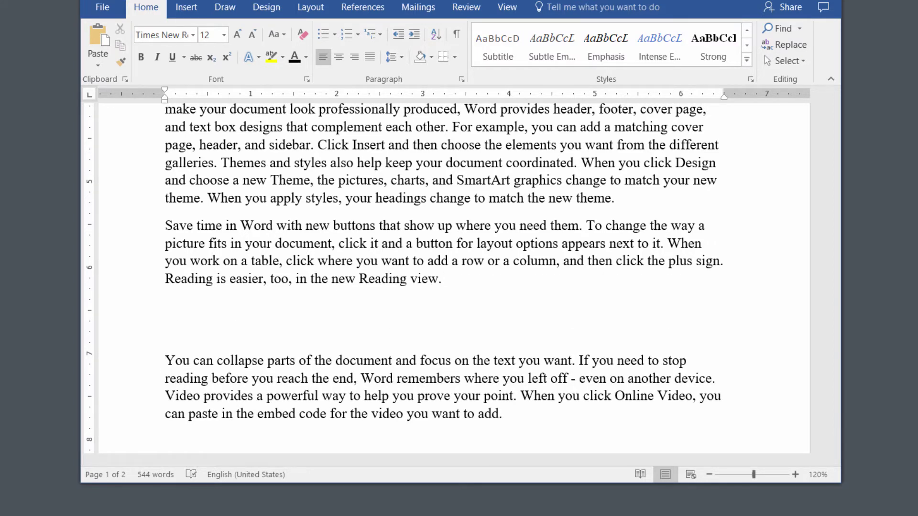
pyautogui.scroll(-4, 489, 286)
pyautogui.scroll(-1, 489, 288)
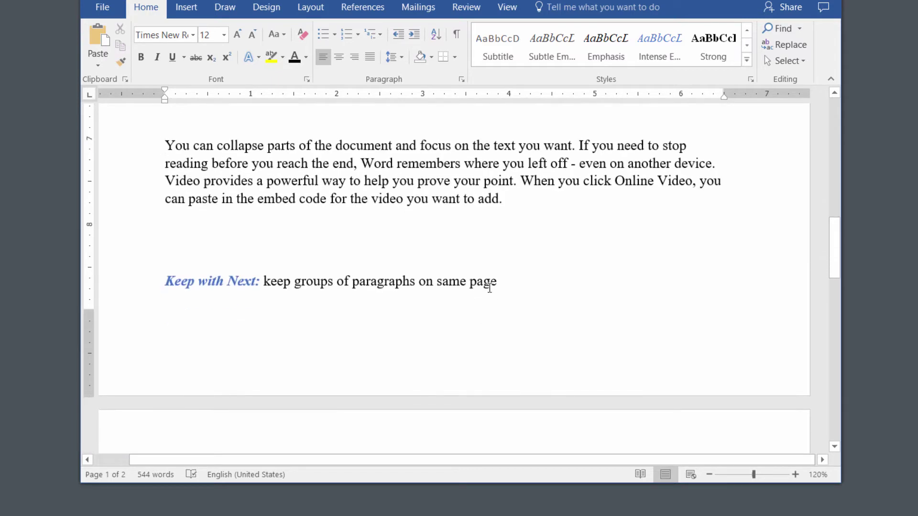
pyautogui.press('Return')
pyautogui.press('Return')
pyautogui.press('Return')
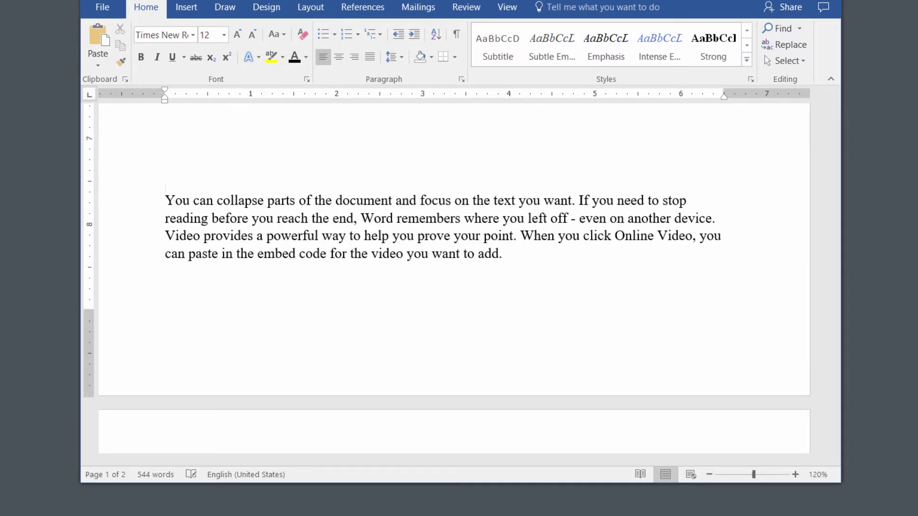
pyautogui.press('Return')
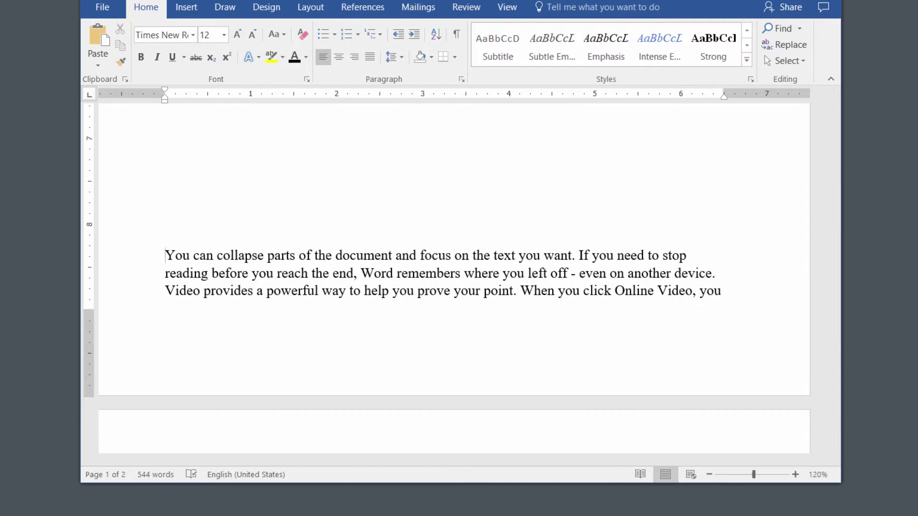
pyautogui.scroll(-4, 446, 285)
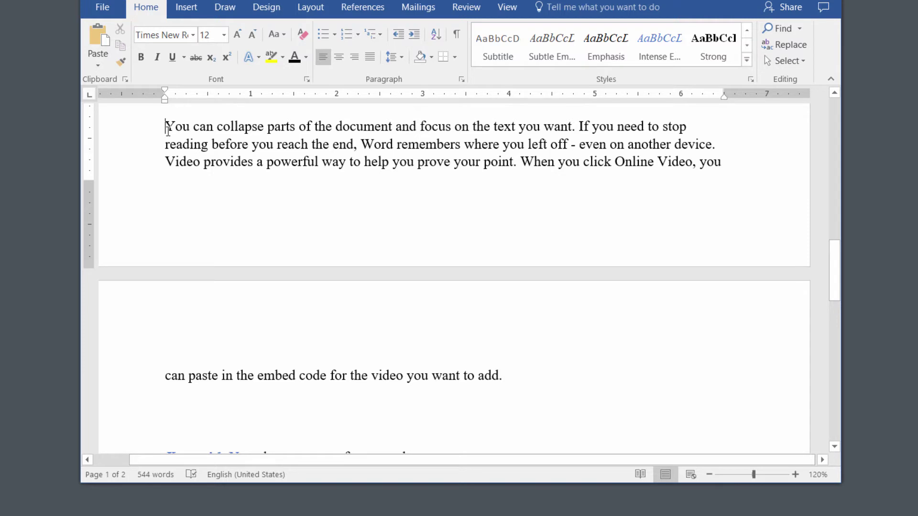
# Step: Add one more blank line, try a page break before the paragraph, then undo it
pyautogui.press('Return')
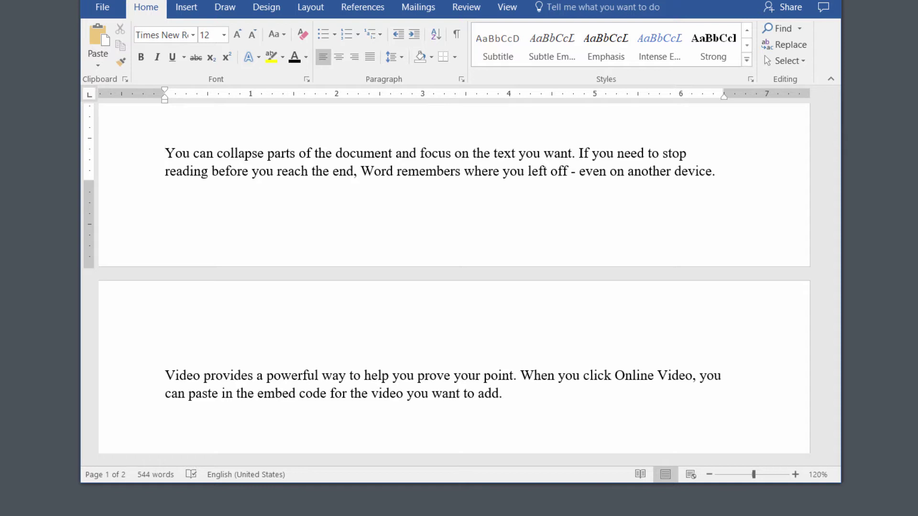
pyautogui.hotkey('ctrl', 'Return')
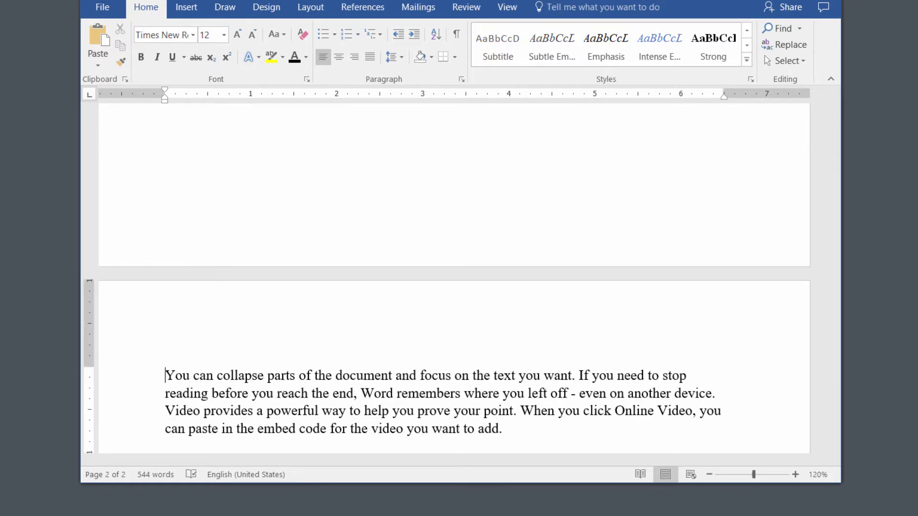
pyautogui.hotkey('ctrl', 'z')
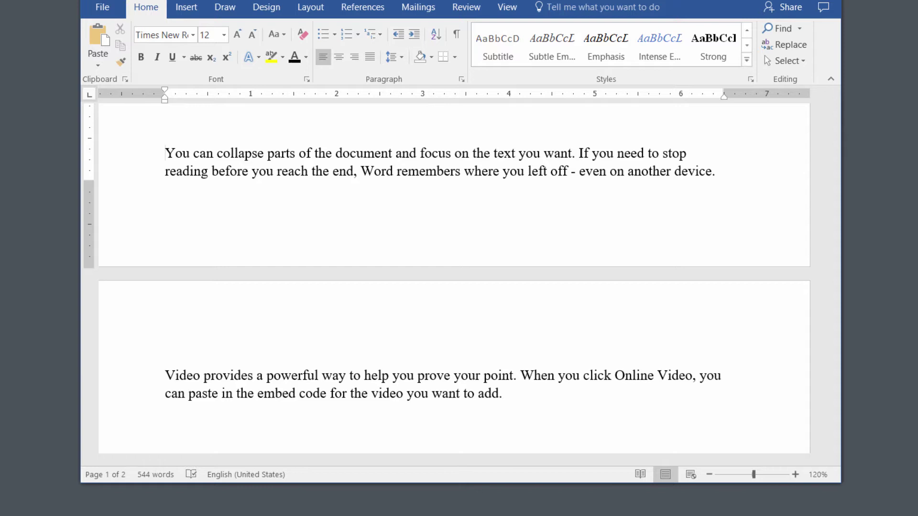
# Step: Type nonsense filler text above the paragraph until only one of its lines stays on page 1
pyautogui.write('flkasjdflkj')
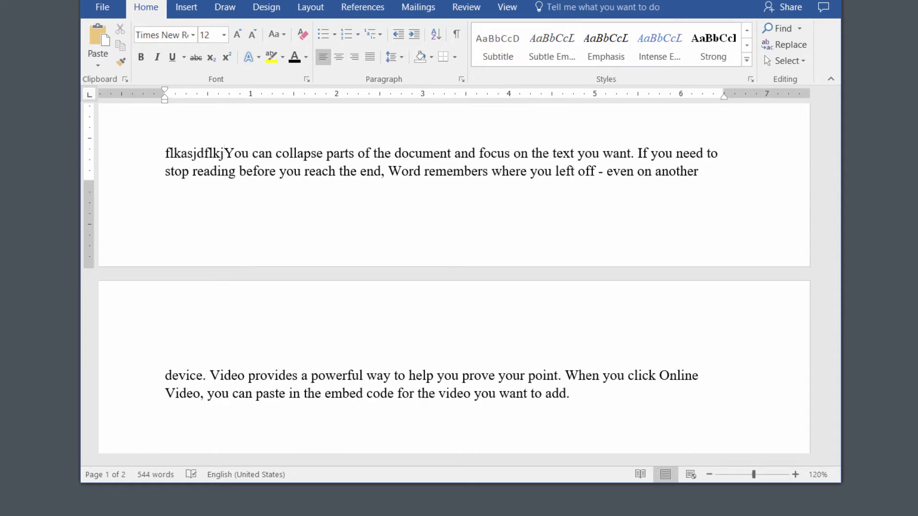
pyautogui.press('BackSpace')
pyautogui.press('BackSpace')
pyautogui.press('BackSpace')
pyautogui.press('BackSpace')
pyautogui.press('BackSpace')
pyautogui.press('BackSpace')
pyautogui.press('BackSpace')
pyautogui.press('BackSpace')
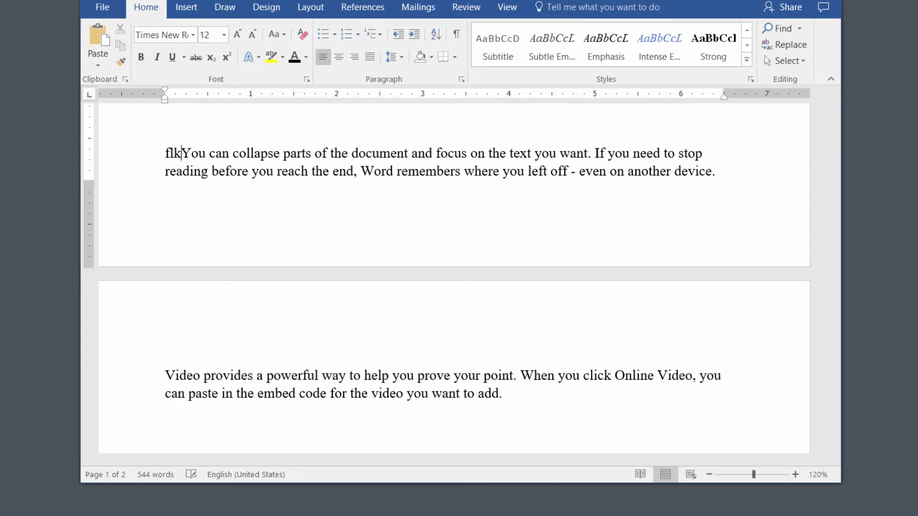
pyautogui.press('BackSpace')
pyautogui.press('BackSpace')
pyautogui.press('BackSpace')
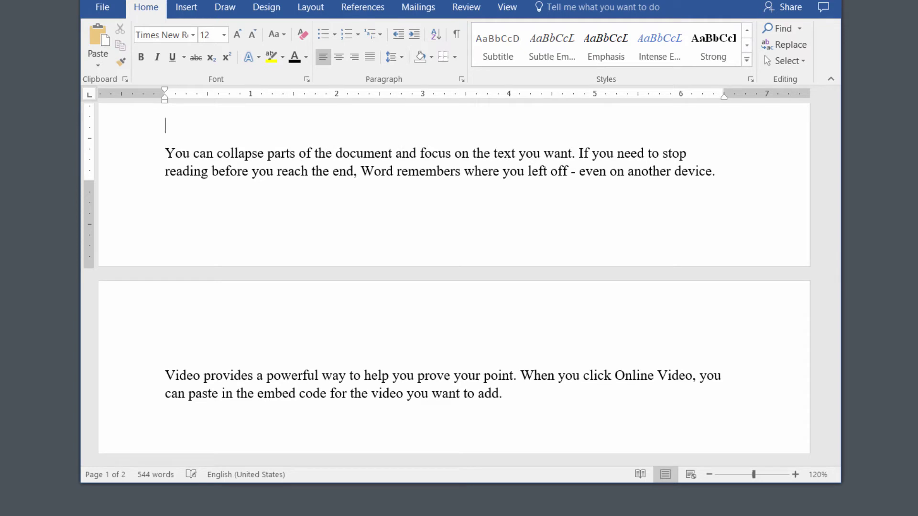
pyautogui.write('laksdjfl ;alksdjflaksjdf;laksjdf ')
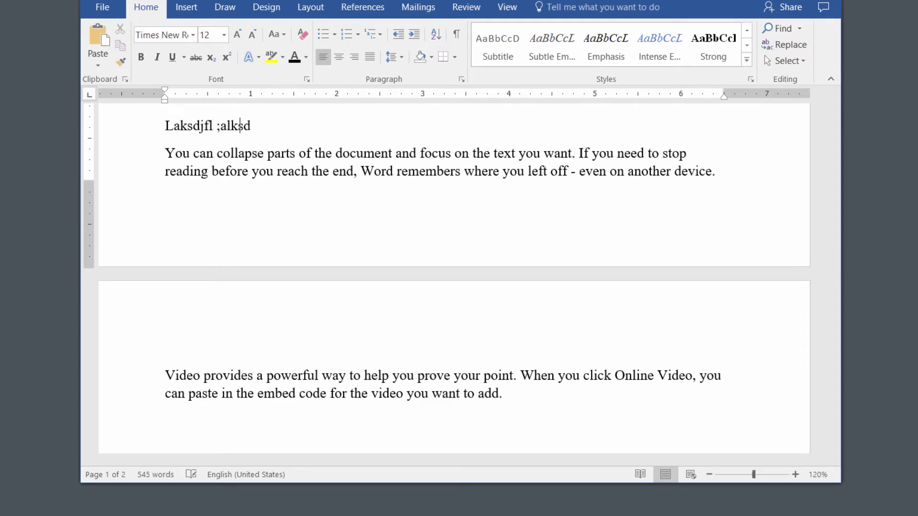
pyautogui.write(' as;ldkjf laskdjf l ')
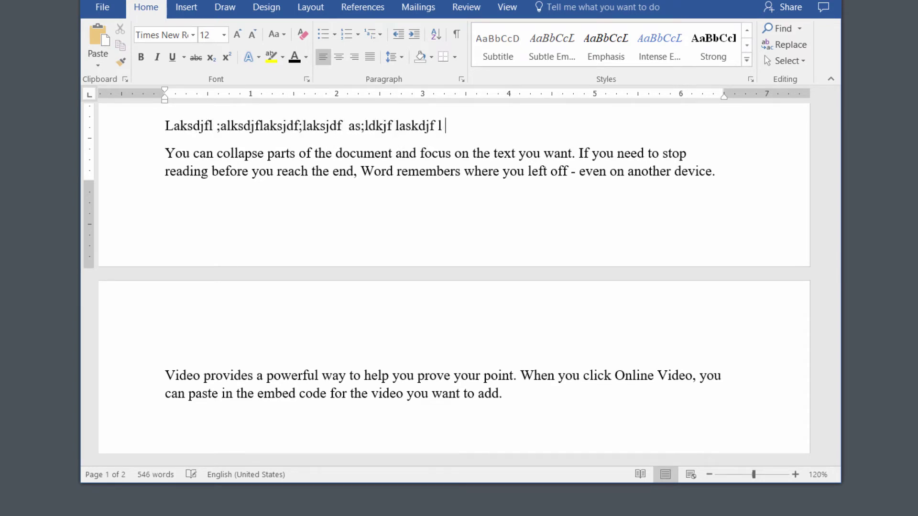
pyautogui.write(';alksdjf;laskdjf ;lkjasd lfkjas dfl;kj')
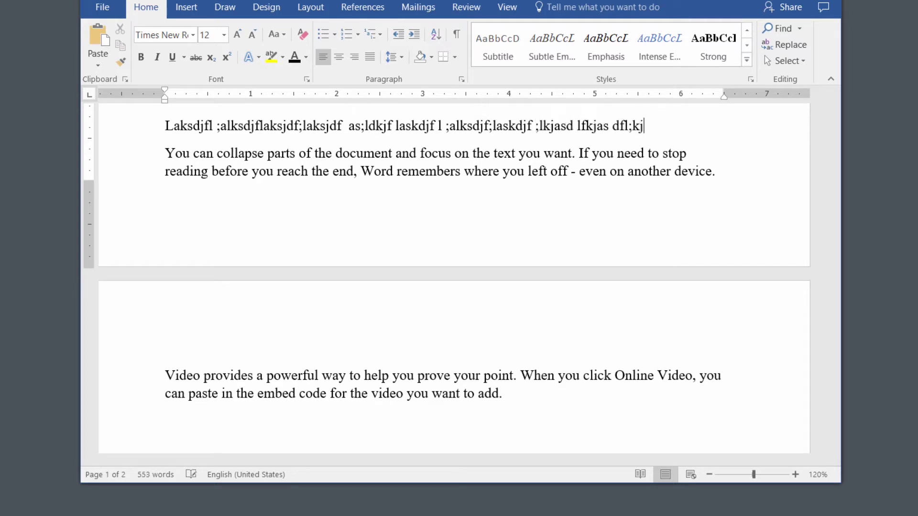
pyautogui.write(' assl;dkfj alsdj')
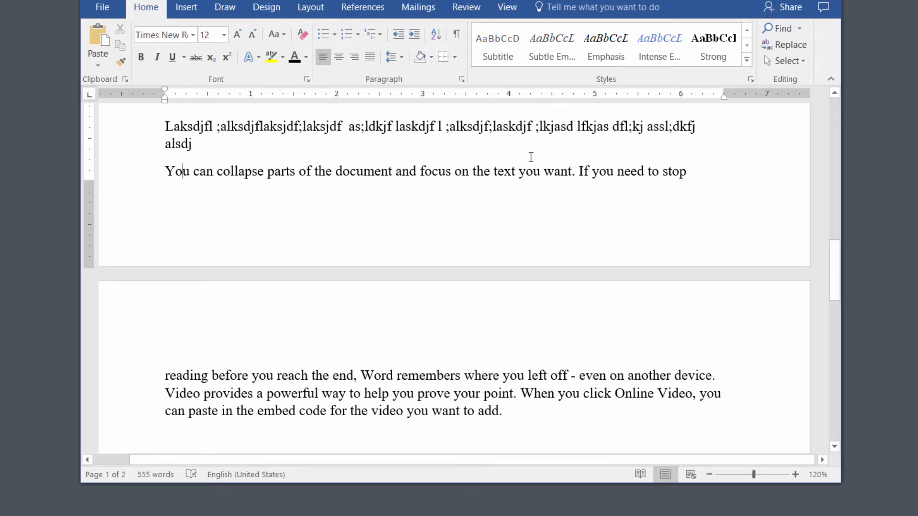
# Step: Enable Widow/Orphan control under Line and Page Breaks, then reopen the Paragraph dialog
pyautogui.click(461, 79)
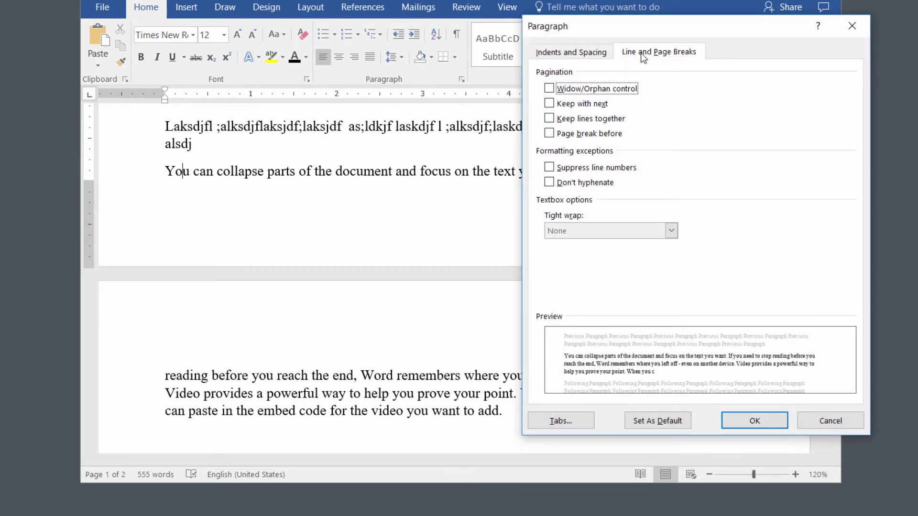
pyautogui.click(597, 92)
pyautogui.click(746, 422)
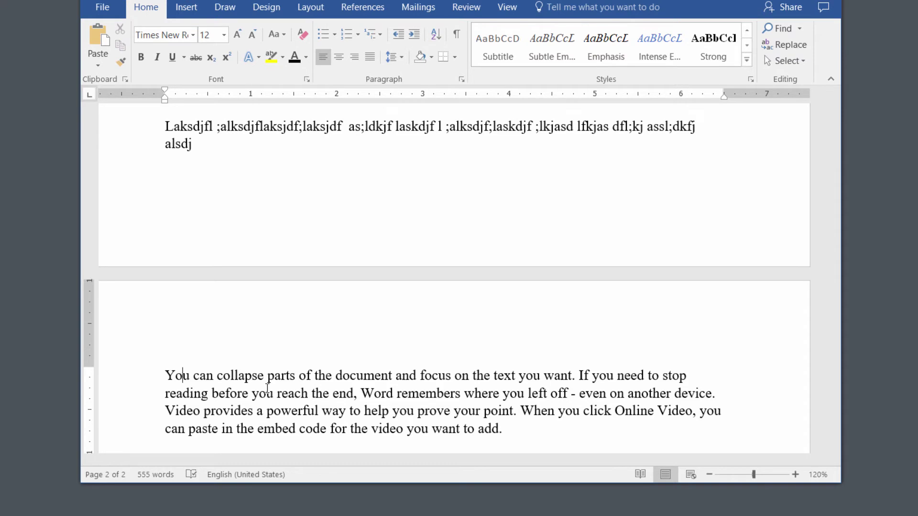
pyautogui.scroll(-5, 263, 369)
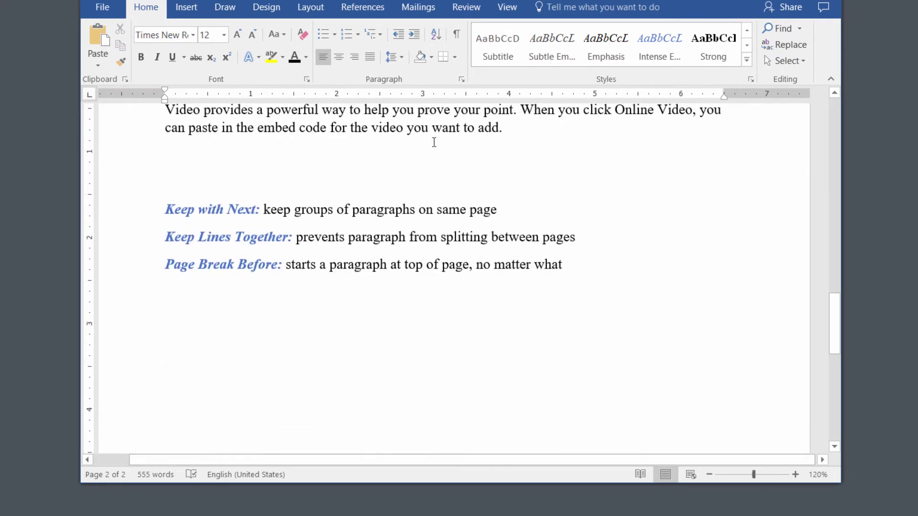
pyautogui.click(461, 80)
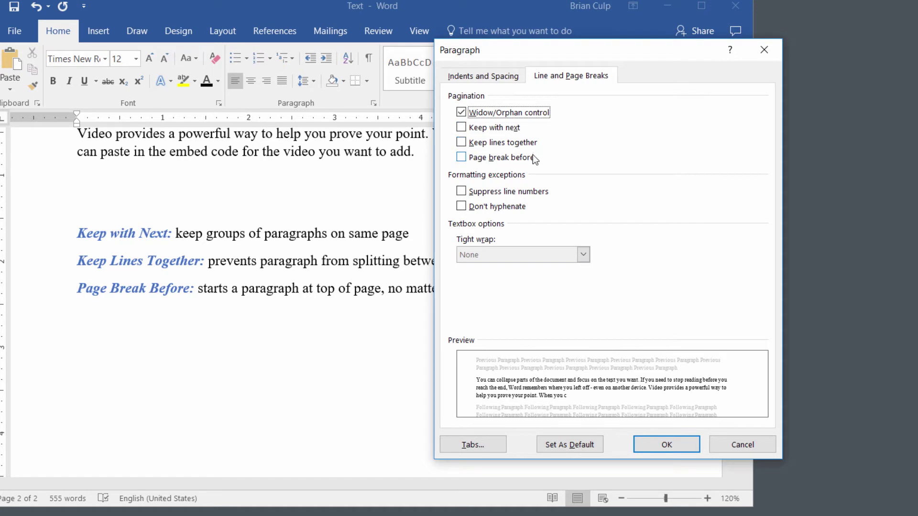
# Step: Move the Paragraph dialog aside to see the text on page 2
pyautogui.moveTo(578, 47); pyautogui.dragTo(658, 52)
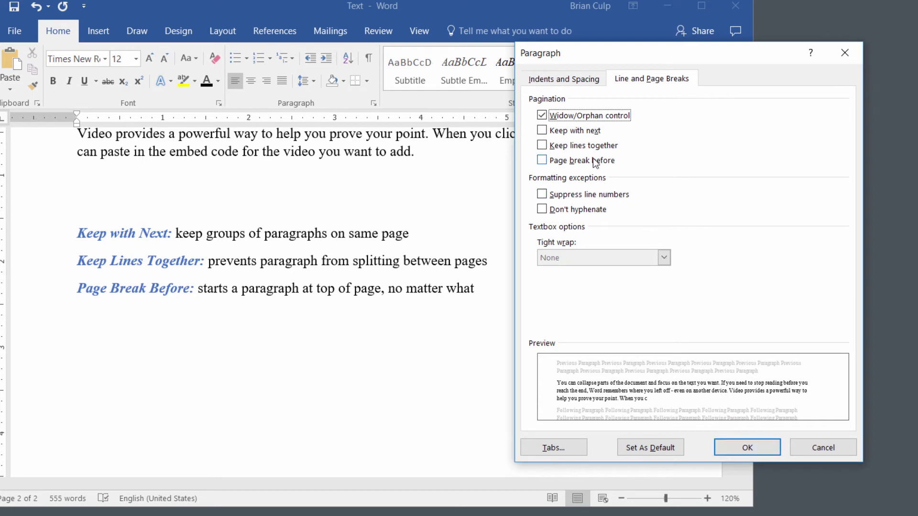
# Step: Close the Paragraph dialog and merge 'You can collapse' into the preceding nonsense-text paragraph
pyautogui.click(759, 447)
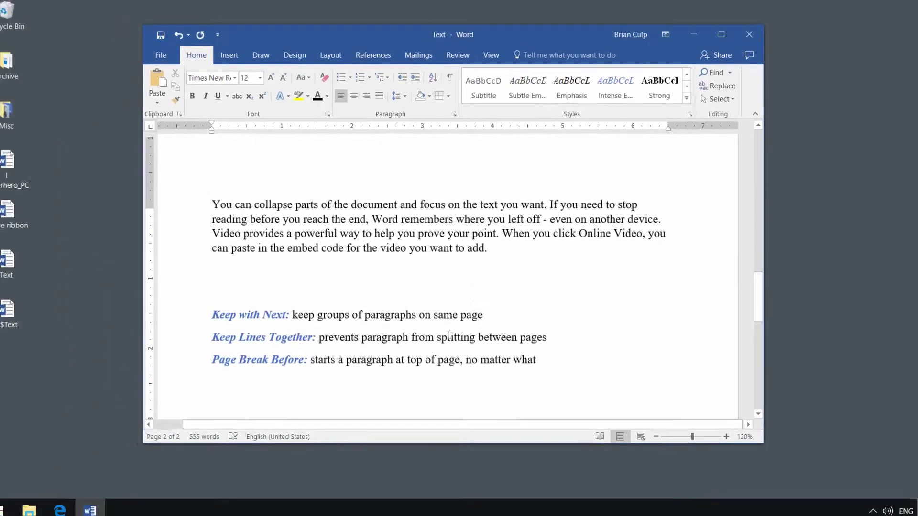
pyautogui.scroll(3, 353, 325)
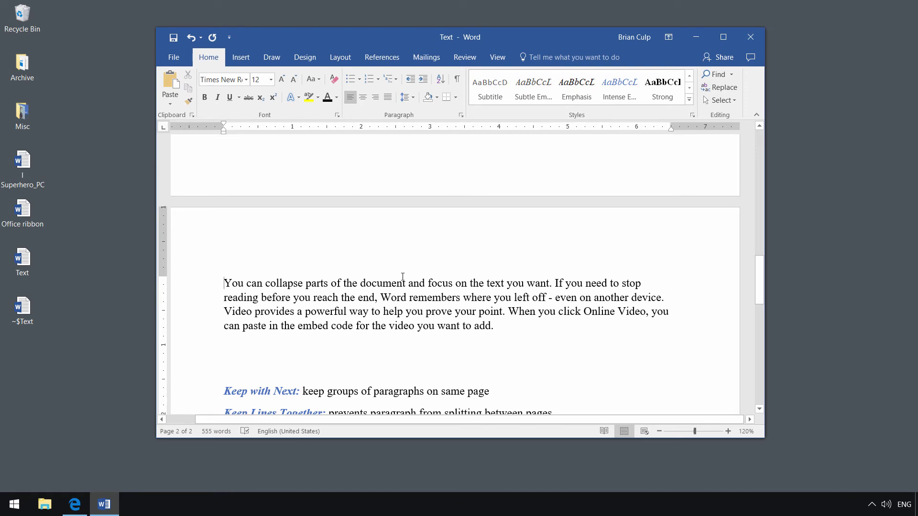
pyautogui.press('BackSpace')
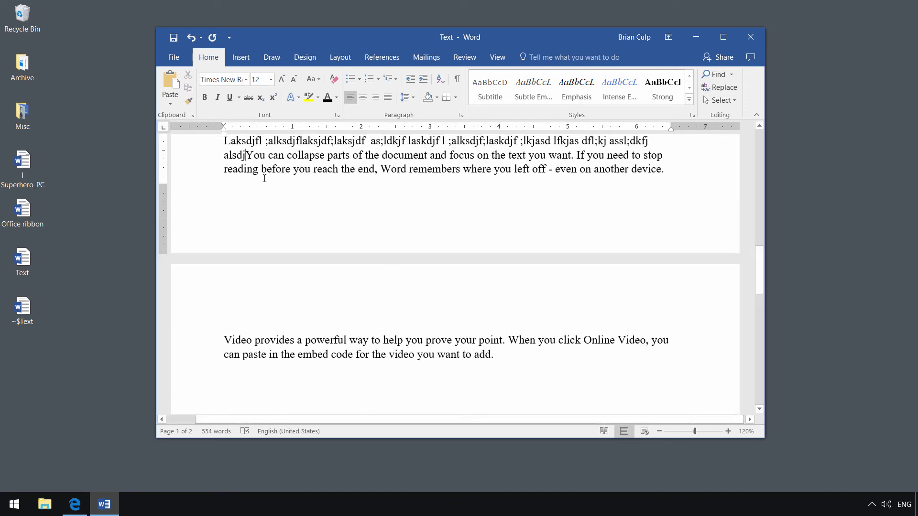
pyautogui.scroll(1, 245, 148)
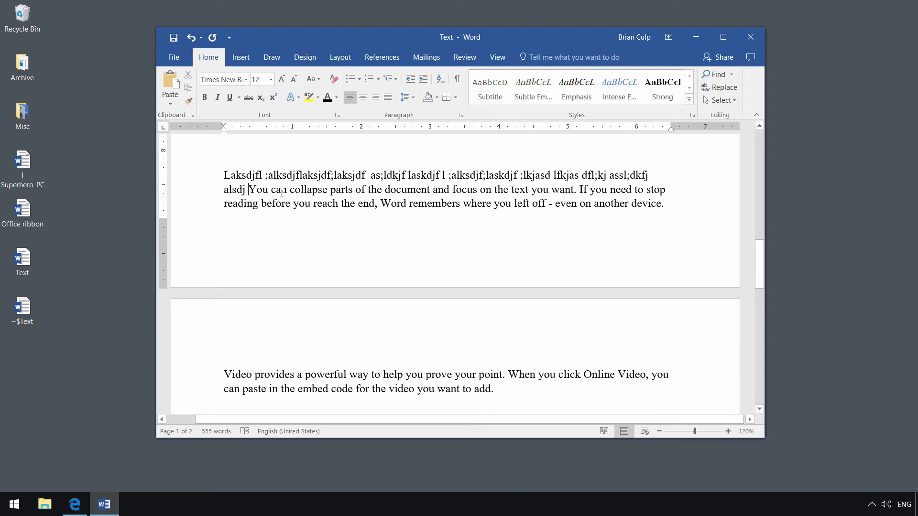
pyautogui.scroll(-1, 304, 211)
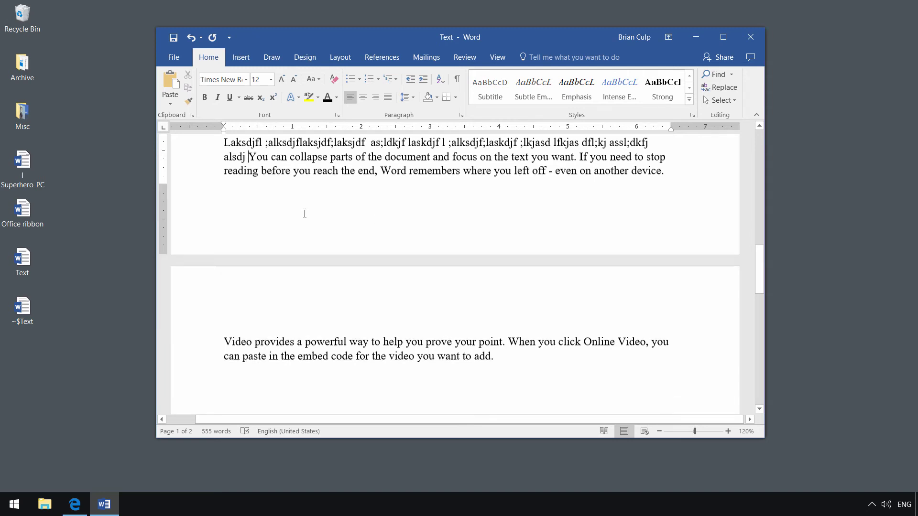
pyautogui.scroll(1, 291, 207)
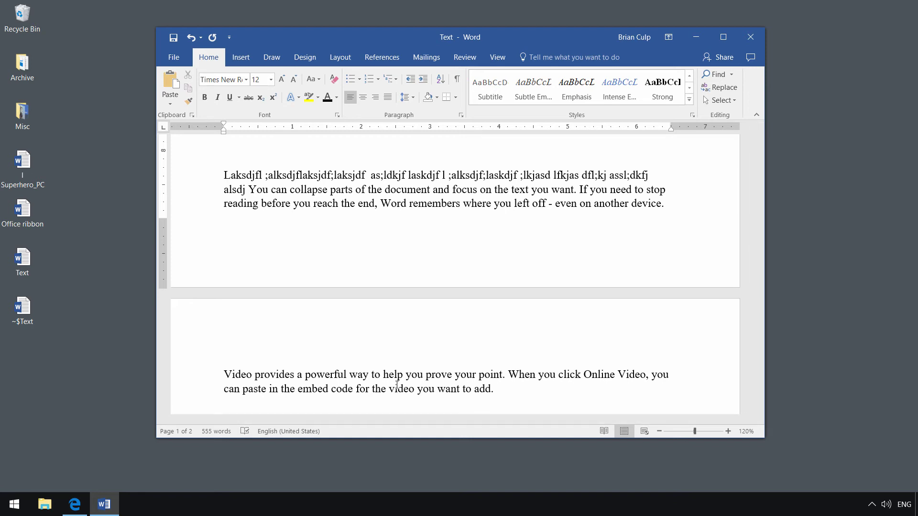
# Step: Turn on Keep lines together for the merged 'Laksdjfl… You can collapse' paragraph
pyautogui.click(462, 116)
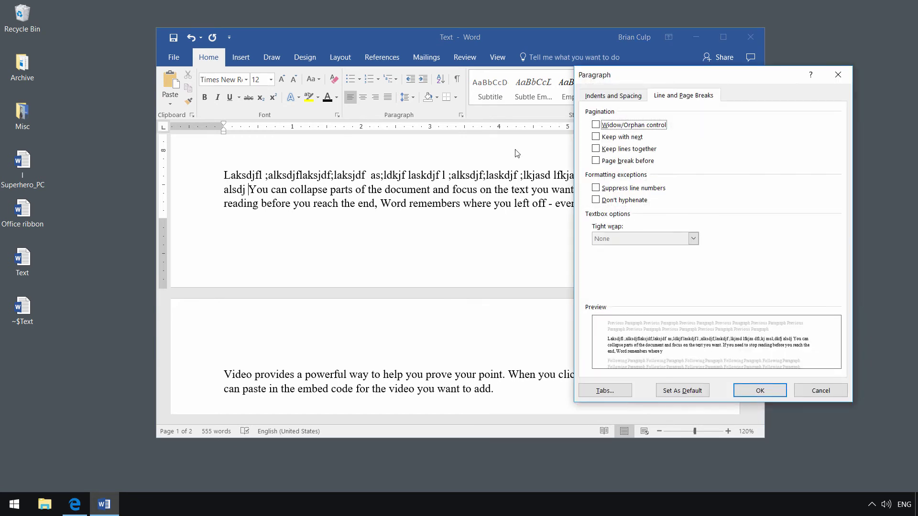
pyautogui.click(596, 150)
pyautogui.click(761, 393)
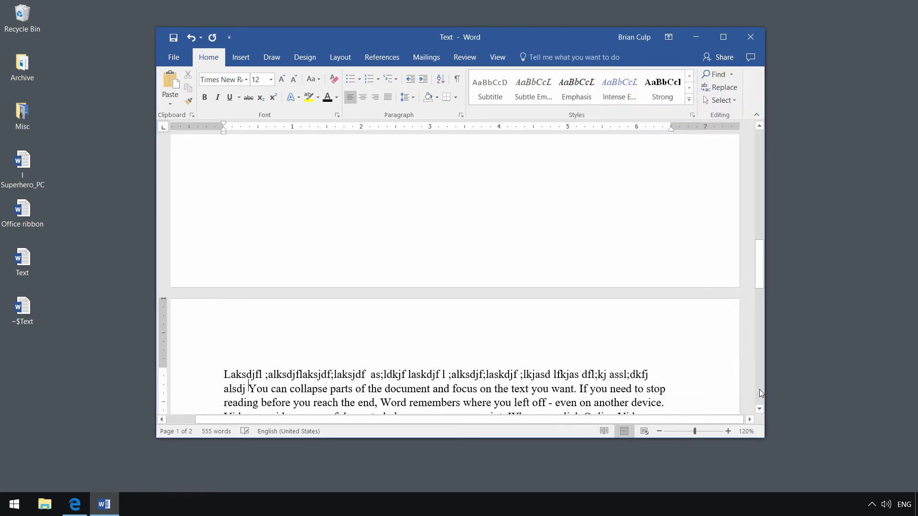
pyautogui.scroll(-3, 469, 322)
# Step: Delete the empty lines below page 1's last paragraph so the nonsense-text paragraph moves up
pyautogui.scroll(-2, 331, 304)
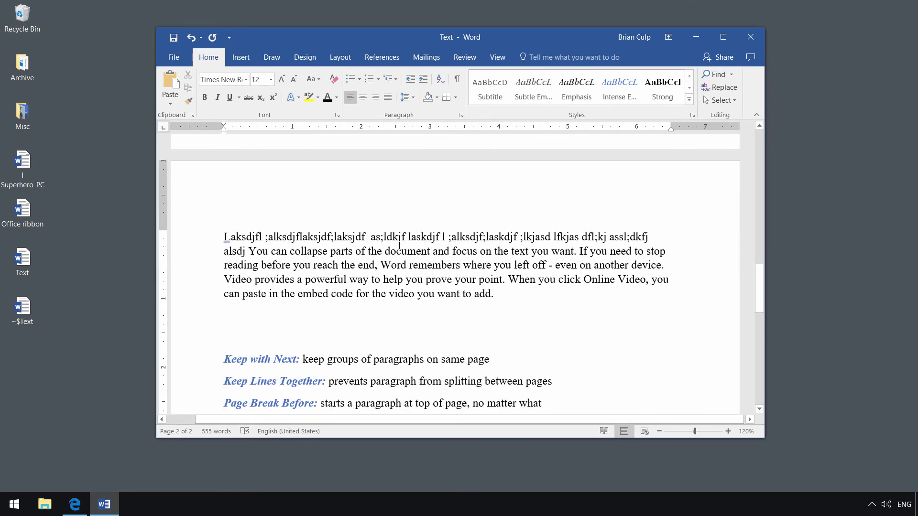
pyautogui.scroll(5, 398, 245)
pyautogui.scroll(7, 398, 246)
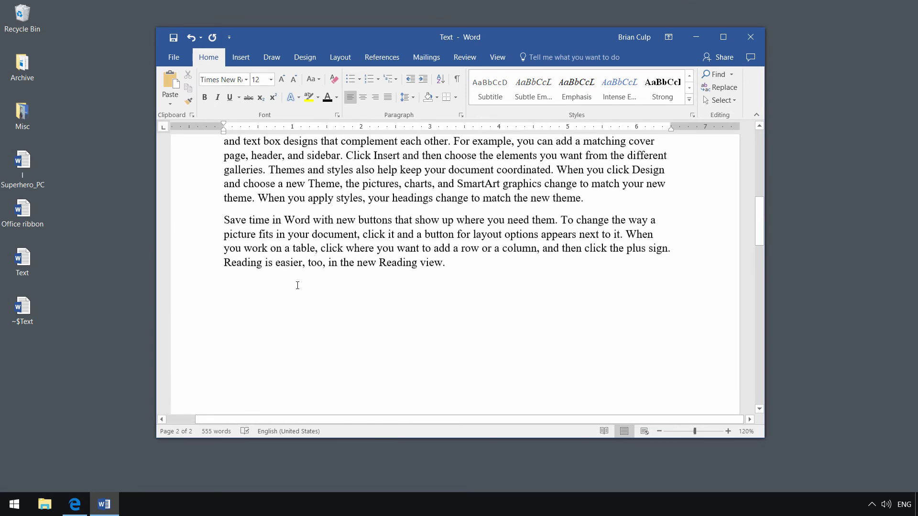
pyautogui.click(293, 300)
pyautogui.press('Delete')
pyautogui.press('Delete')
pyautogui.press('Delete')
pyautogui.press('Delete')
pyautogui.press('Delete')
pyautogui.press('Delete')
pyautogui.press('Delete')
pyautogui.press('Delete')
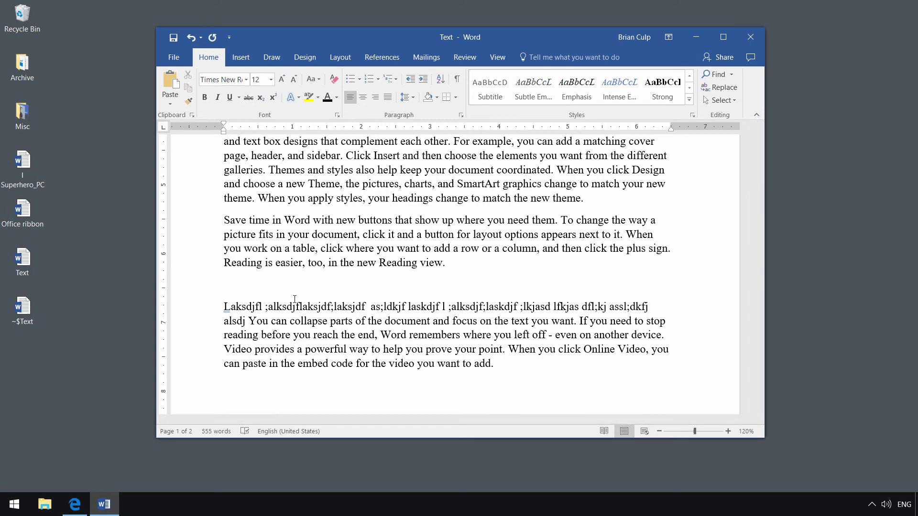
# Step: Add blank lines before 'Laksdjfl' until the whole paragraph moves onto page 2
pyautogui.scroll(1, 295, 299)
pyautogui.scroll(-3, 324, 297)
pyautogui.scroll(-1, 334, 292)
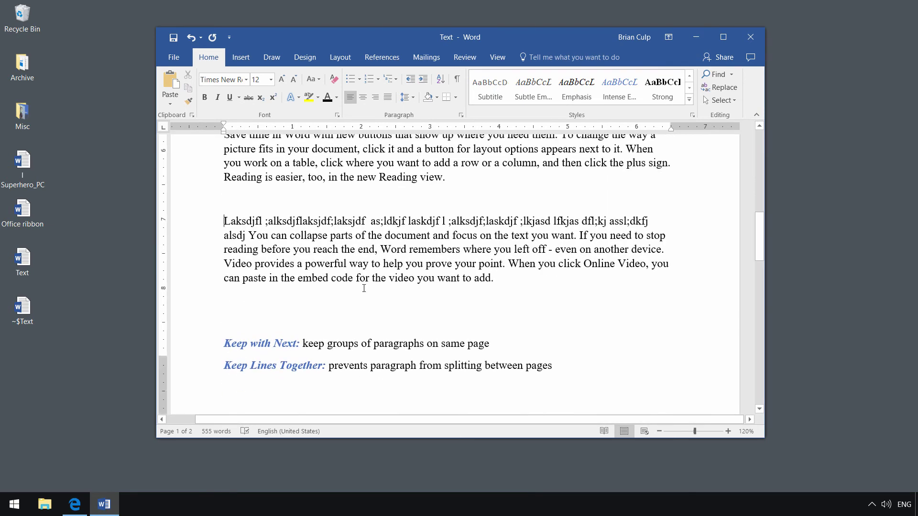
pyautogui.press('Return')
pyautogui.press('Return')
pyautogui.press('Return')
pyautogui.press('Return')
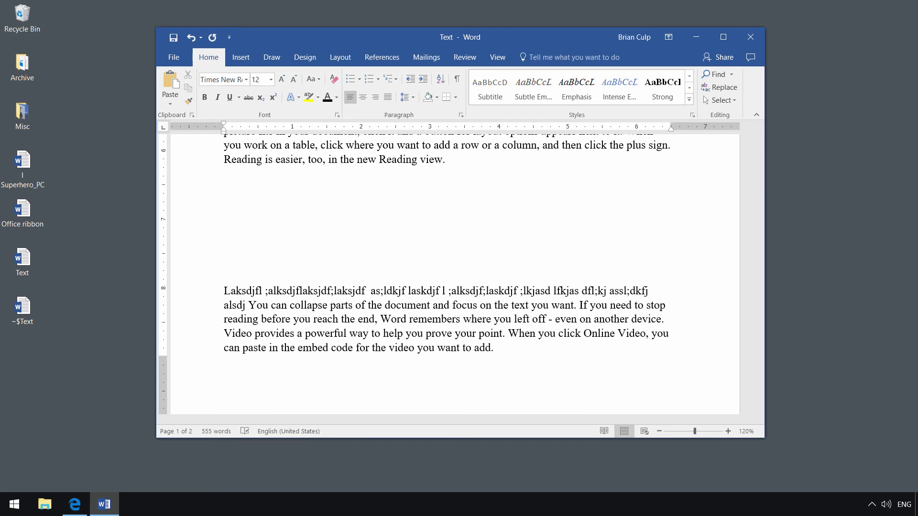
pyautogui.press('Return')
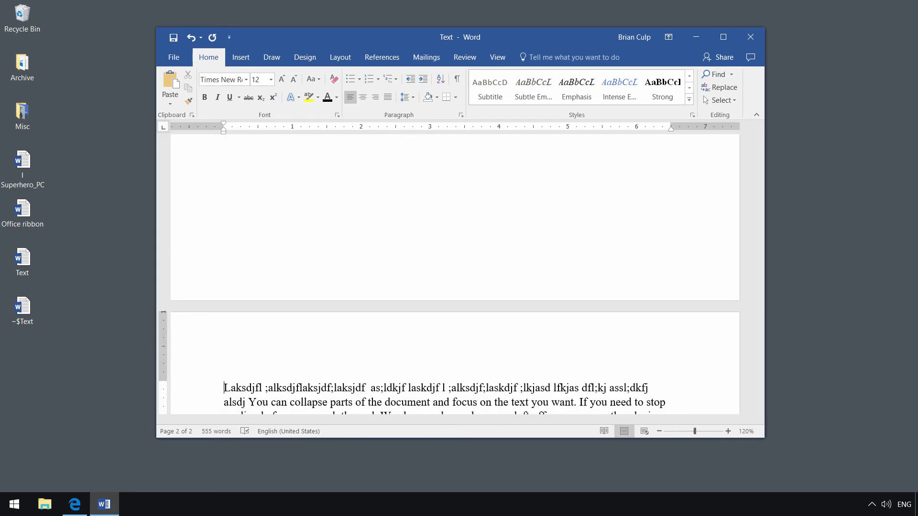
pyautogui.scroll(-4, 365, 287)
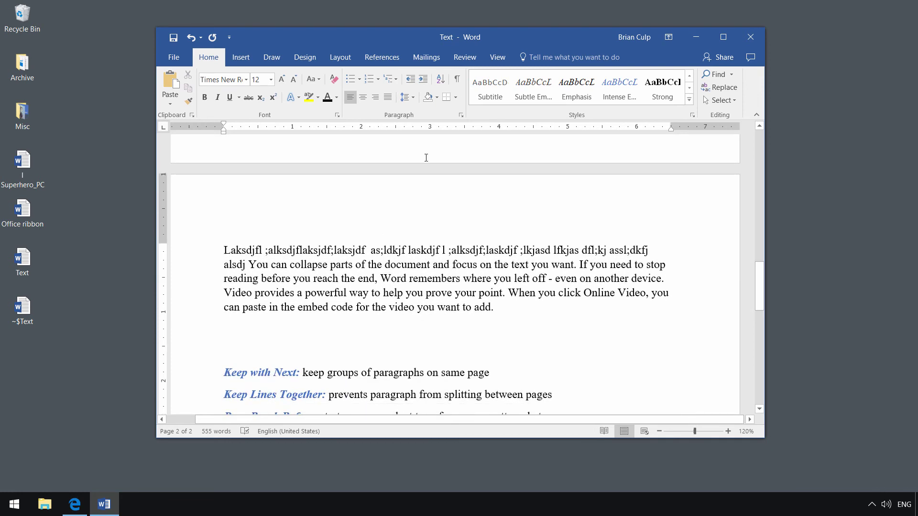
# Step: Check that Keep lines together is on for the nonsense-text paragraph under Line and Page Breaks
pyautogui.click(460, 114)
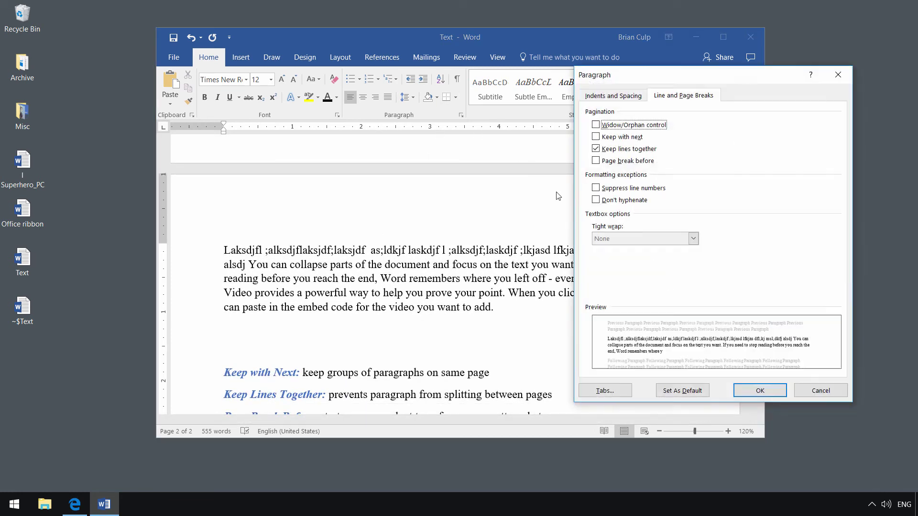
pyautogui.click(596, 150)
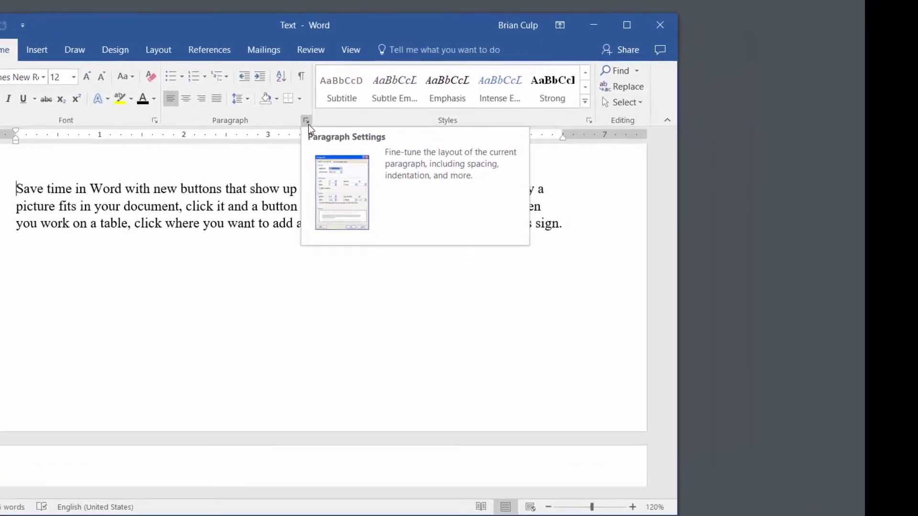
# Step: Enable Widow/Orphan control and clear Keep with next for the 'Save time in Word' paragraph, moving 'Laksdjfl…' whole to page 2
pyautogui.click(462, 115)
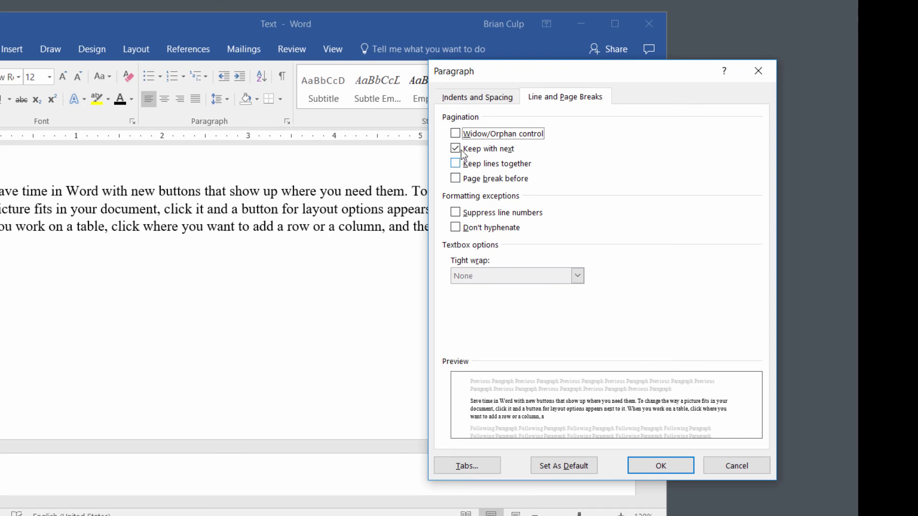
pyautogui.click(456, 134)
pyautogui.click(458, 151)
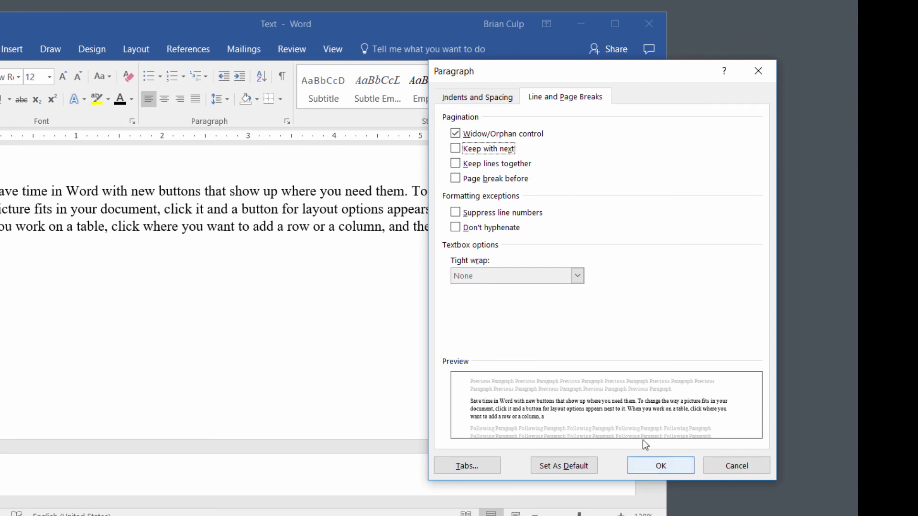
pyautogui.click(659, 466)
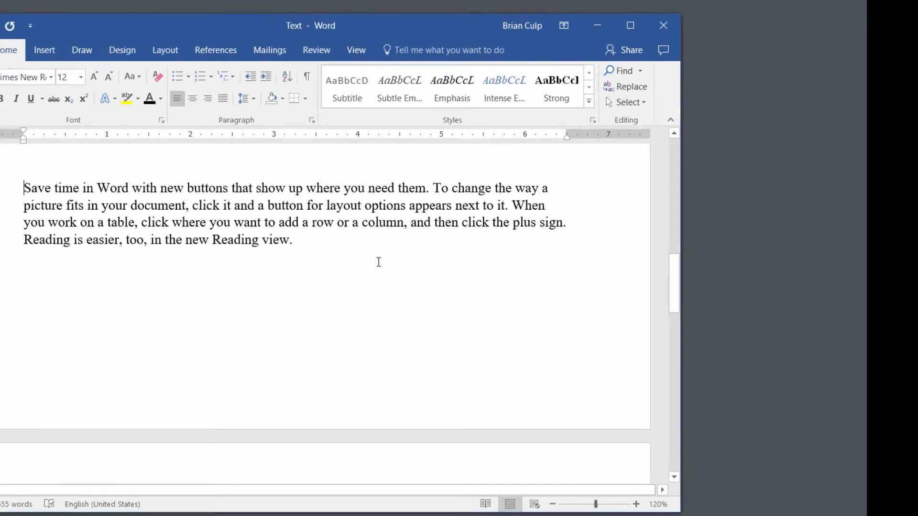
pyautogui.scroll(-4, 497, 235)
pyautogui.scroll(5, 498, 235)
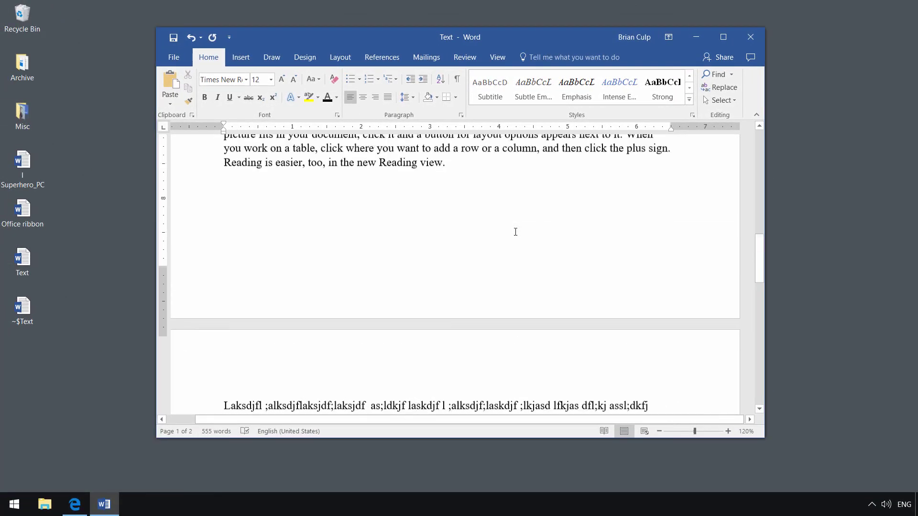